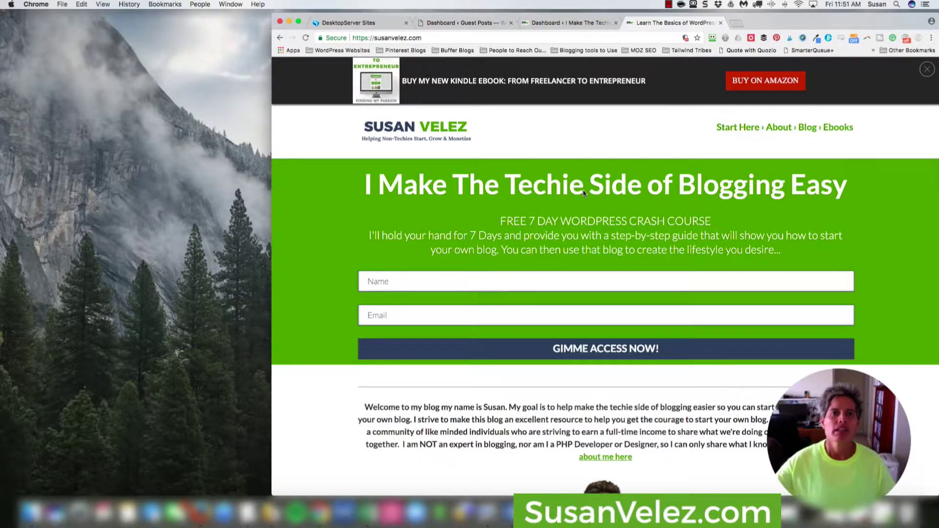
Step: Open the General Settings page of the Guest Posts WordPress site
click(484, 25)
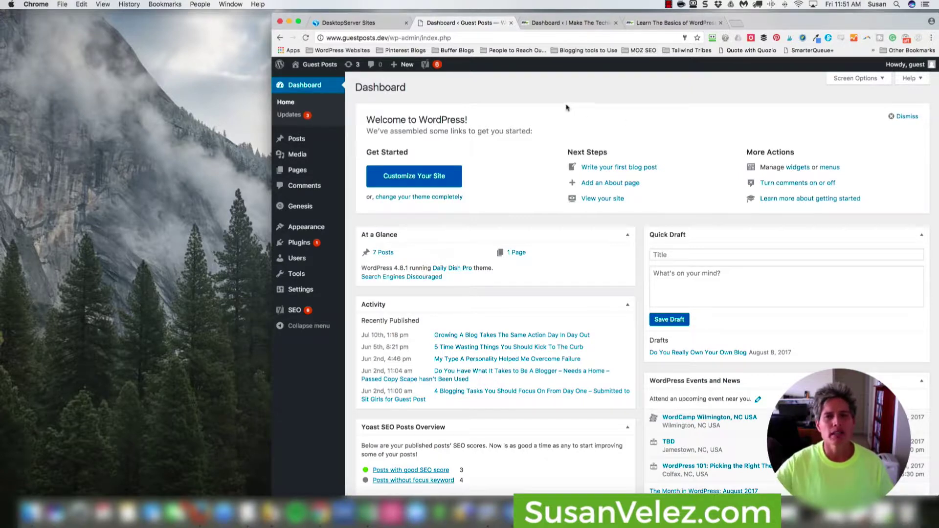
click(634, 23)
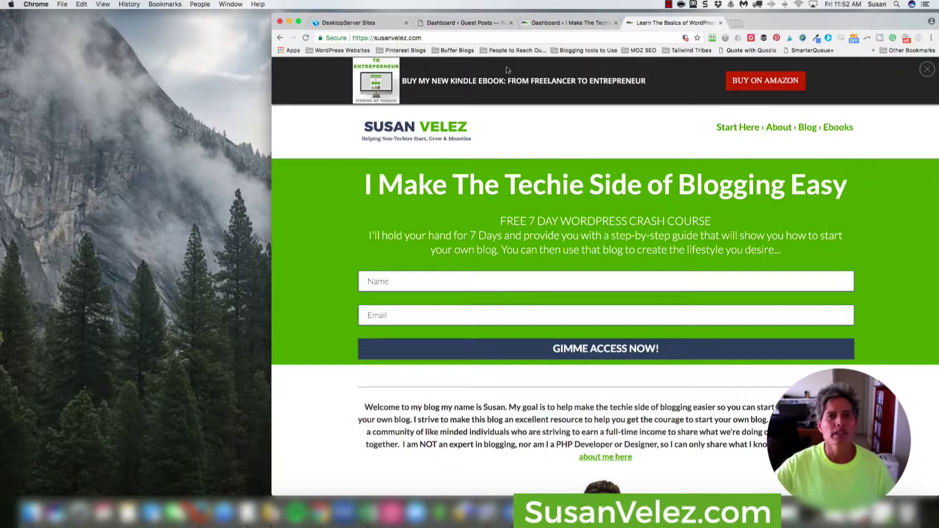
click(484, 24)
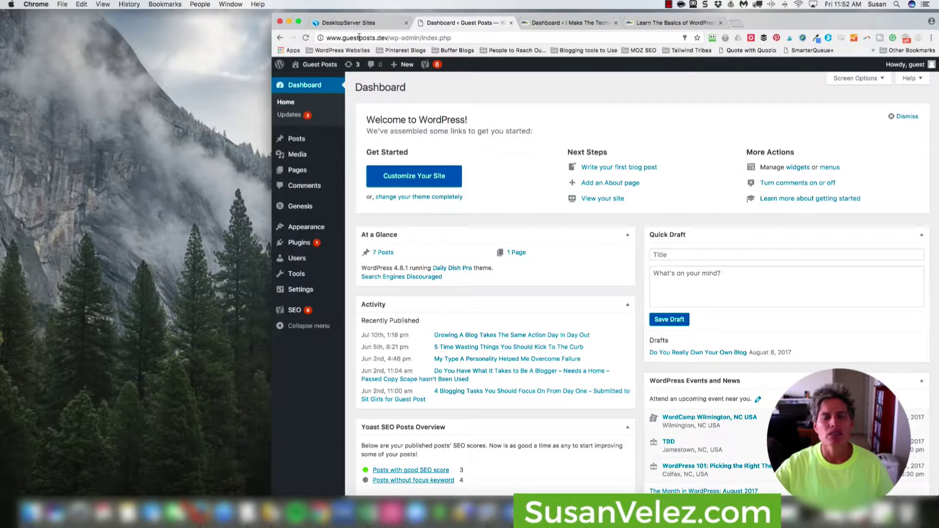
mouse_move(326, 246)
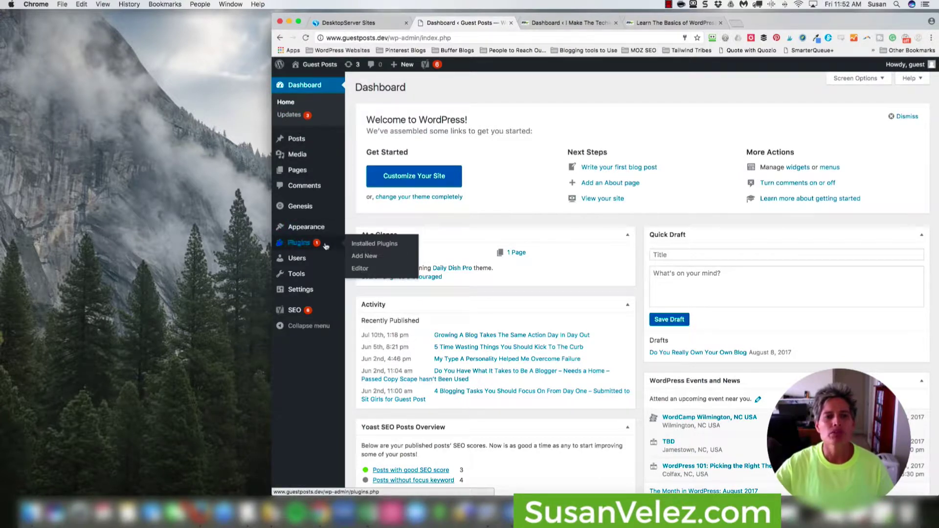
mouse_move(324, 288)
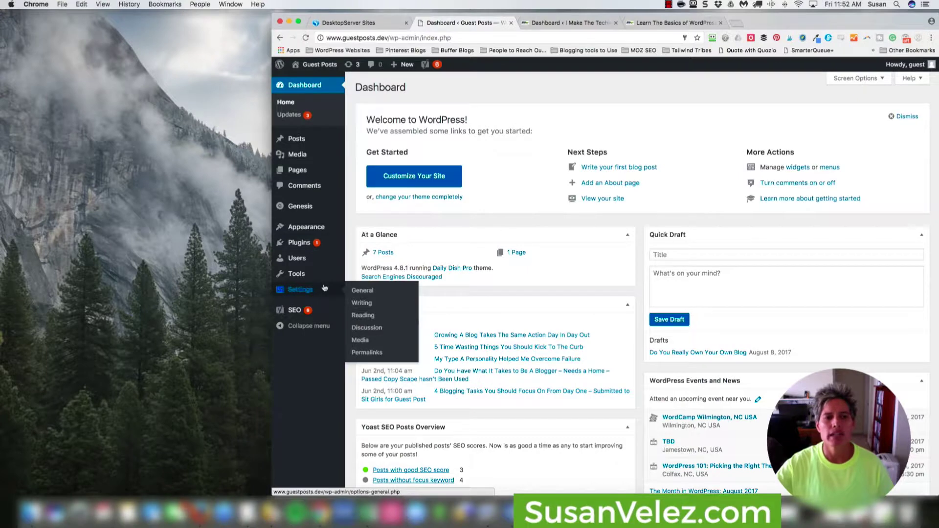
click(361, 292)
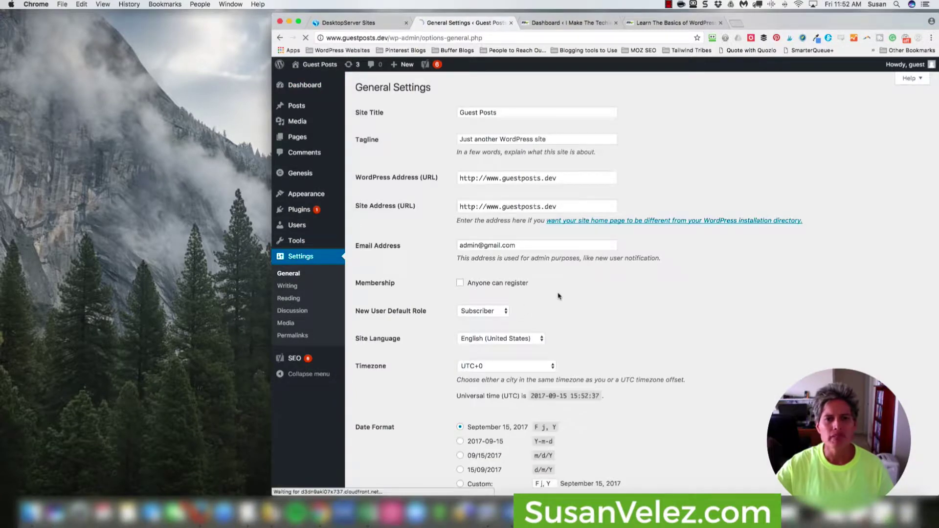
Step: Open the site's Timezone choices and look through the UTC offsets and American cities for New York
scroll(583, 306, down, 1)
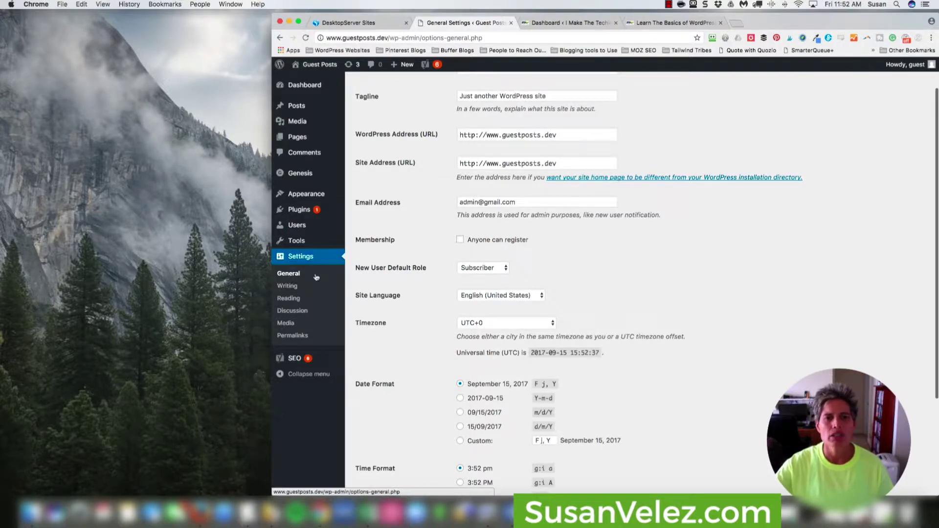
scroll(531, 292, down, 2)
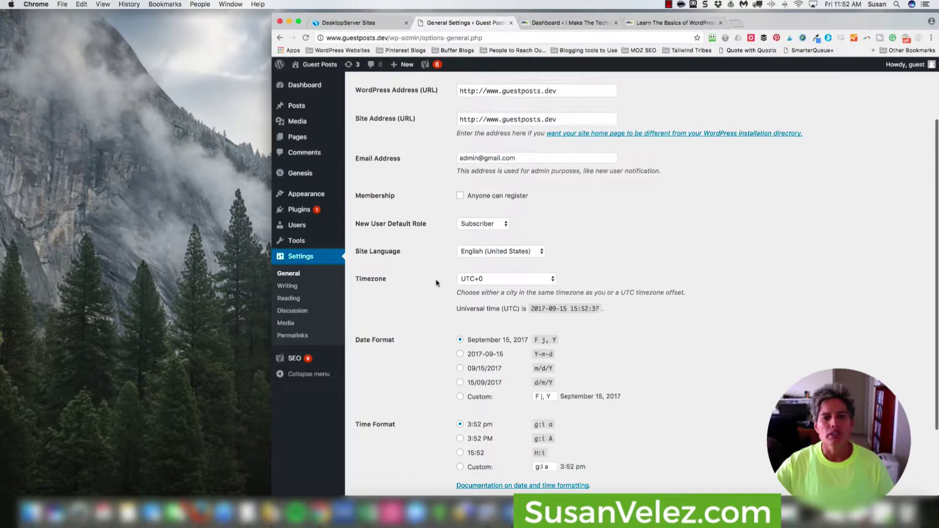
scroll(432, 283, down, 1)
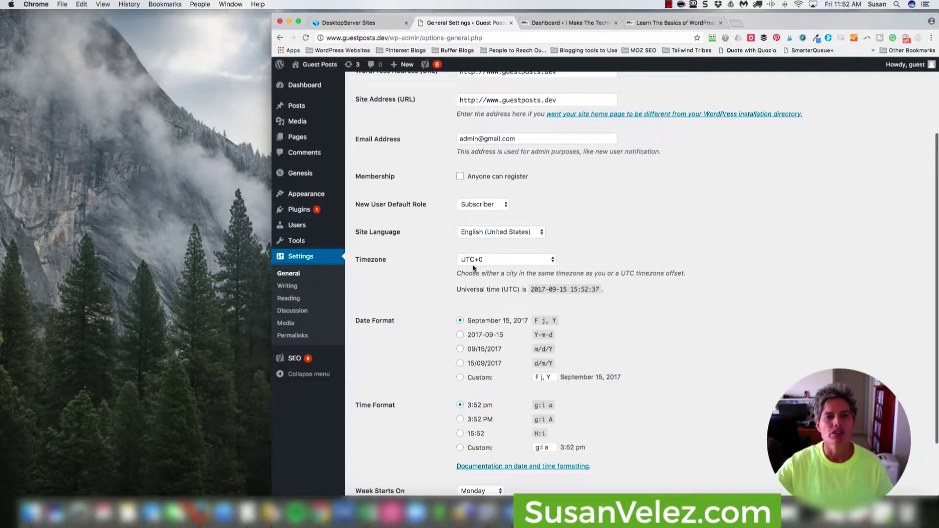
click(541, 262)
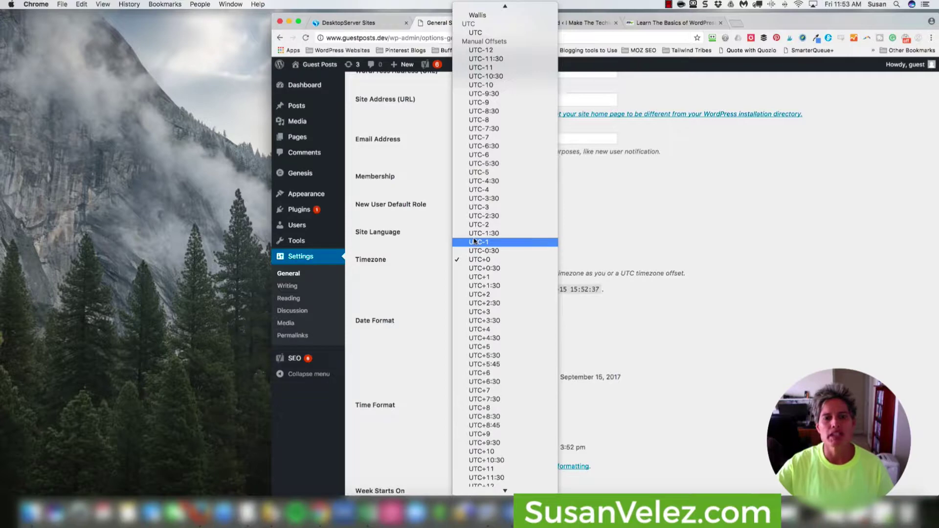
scroll(474, 242, down, 2)
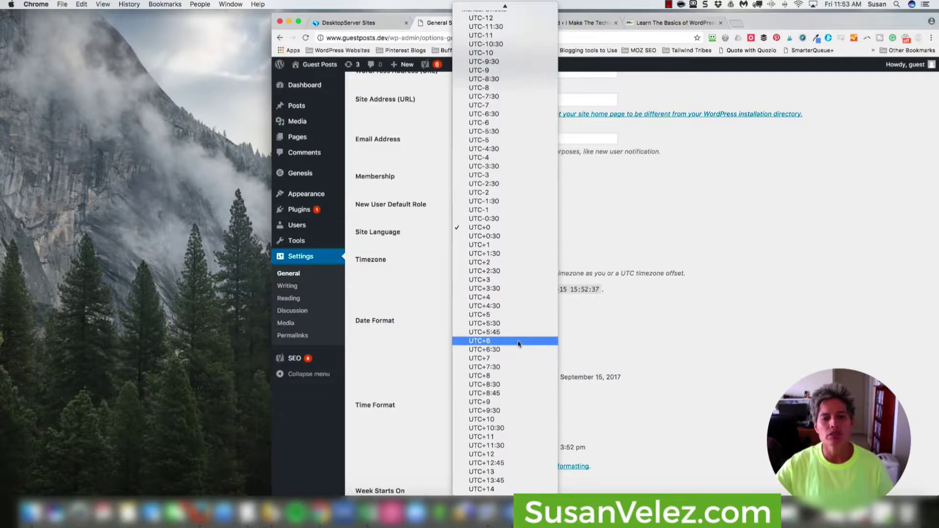
scroll(518, 343, up, 15)
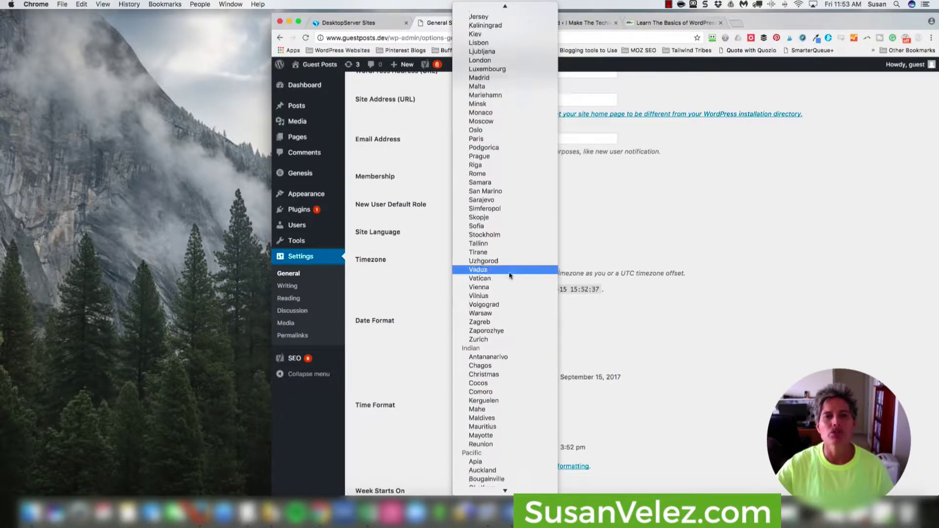
scroll(510, 276, up, 15)
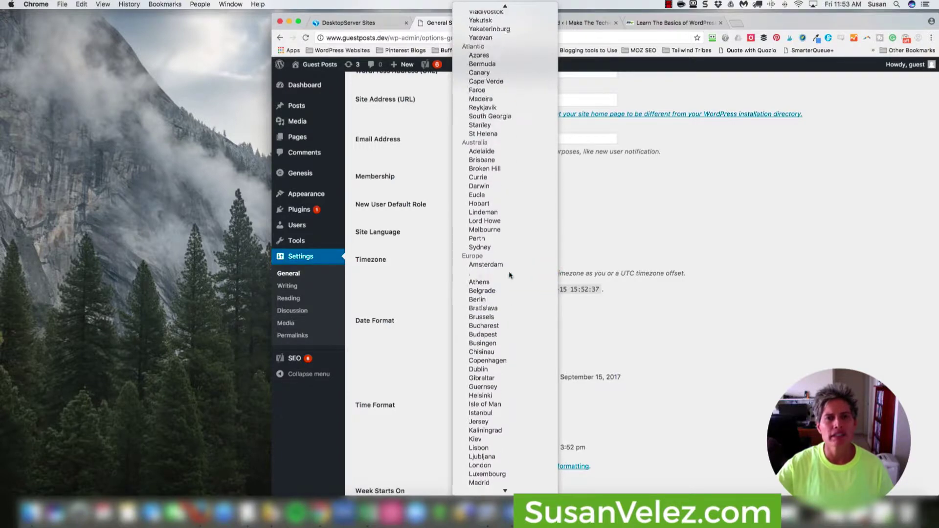
scroll(509, 275, up, 15)
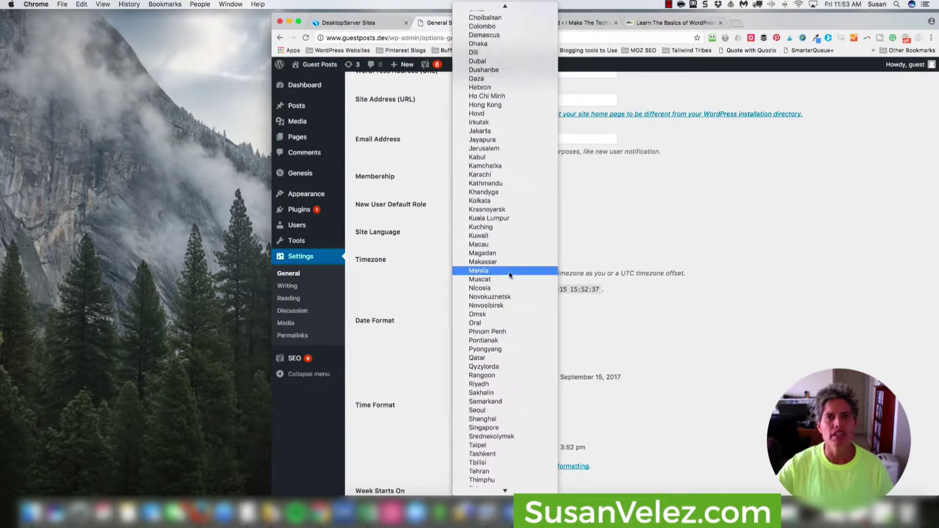
scroll(510, 276, up, 5)
scroll(510, 275, up, 20)
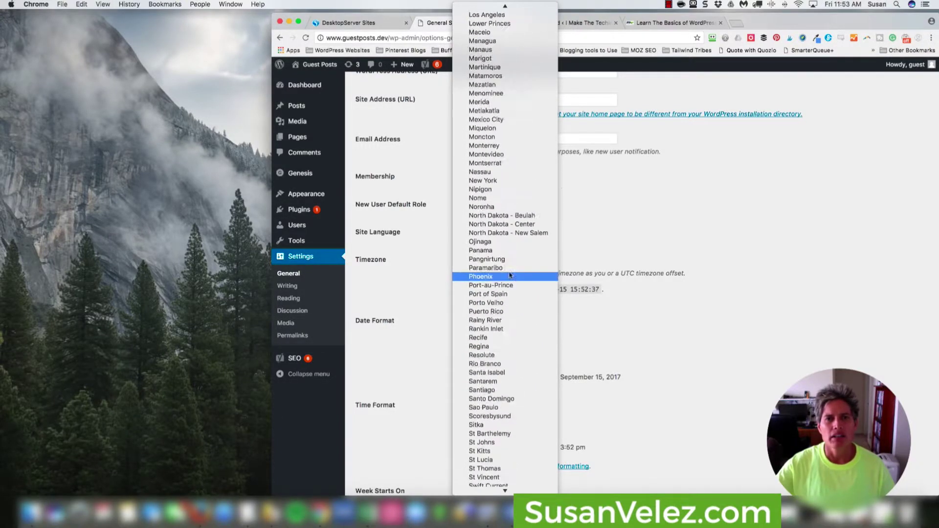
scroll(510, 145, up, 20)
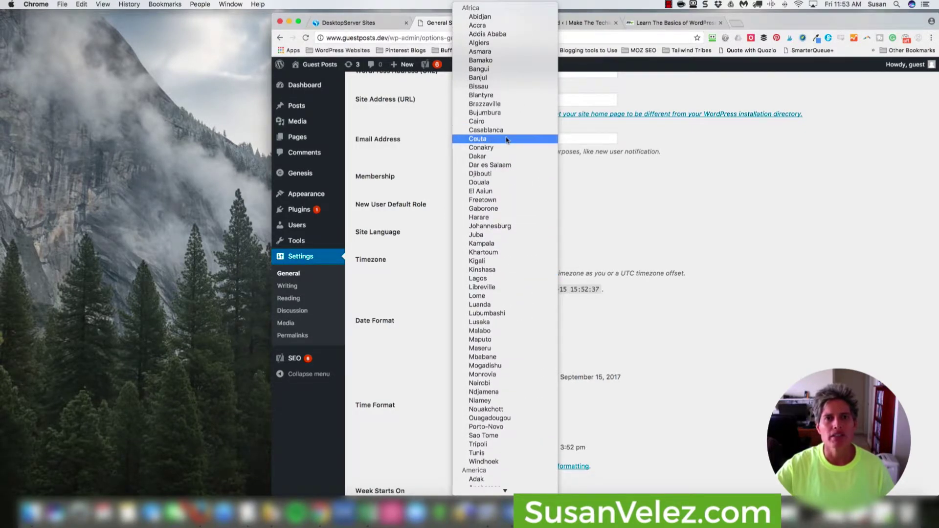
scroll(487, 151, down, 13)
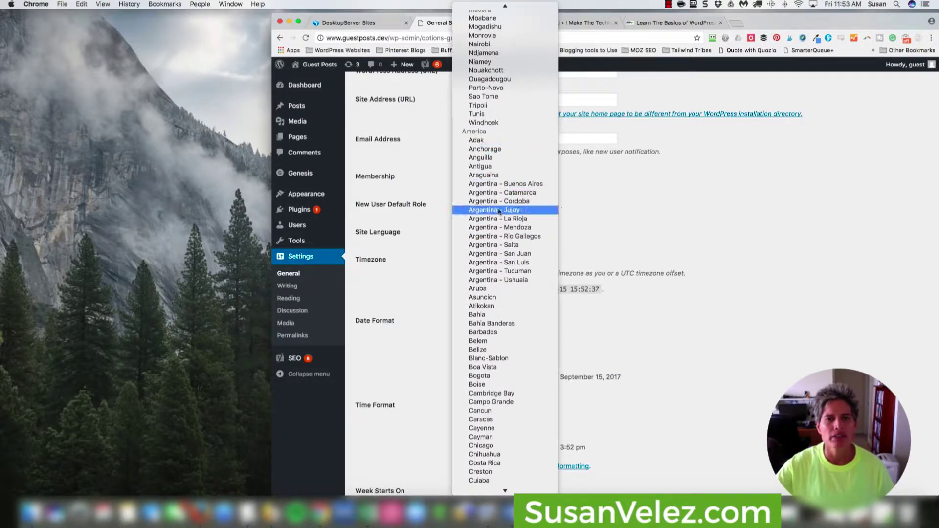
scroll(494, 196, down, 10)
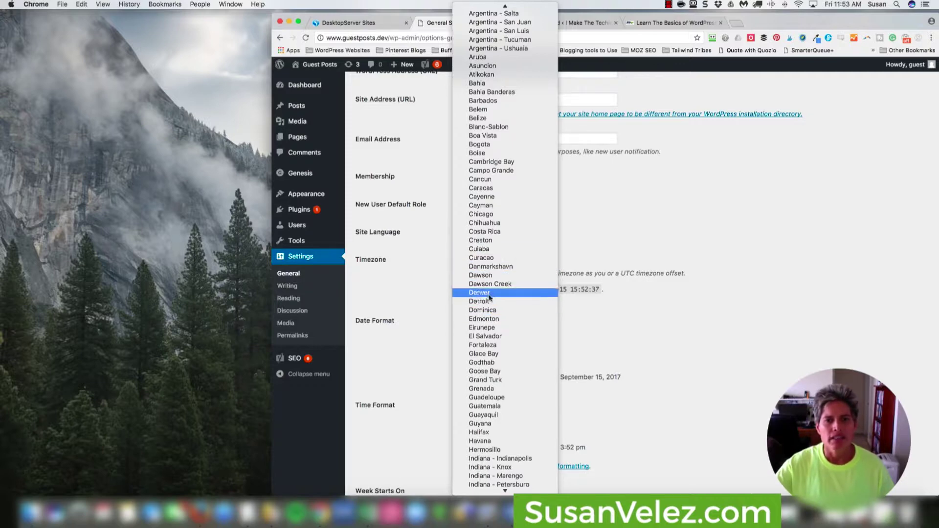
scroll(499, 305, down, 3)
scroll(499, 306, down, 15)
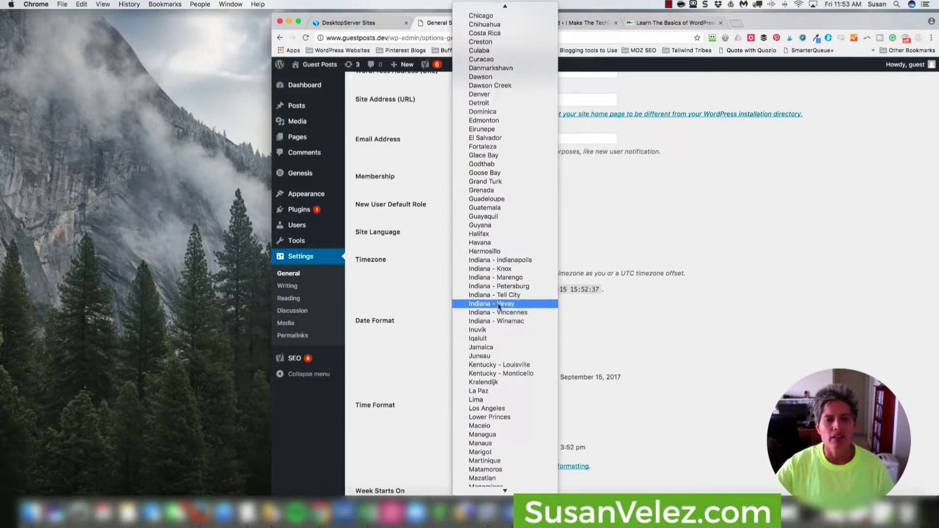
scroll(499, 307, down, 5)
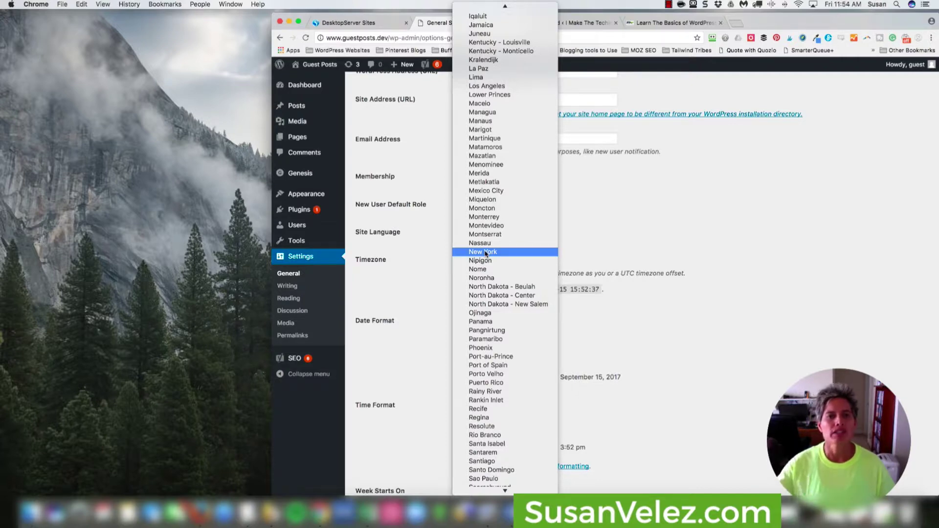
Step: Look through the timezone cities grouped under Africa, America, Asia, Atlantic, Australia and Europe
scroll(485, 252, up, 2)
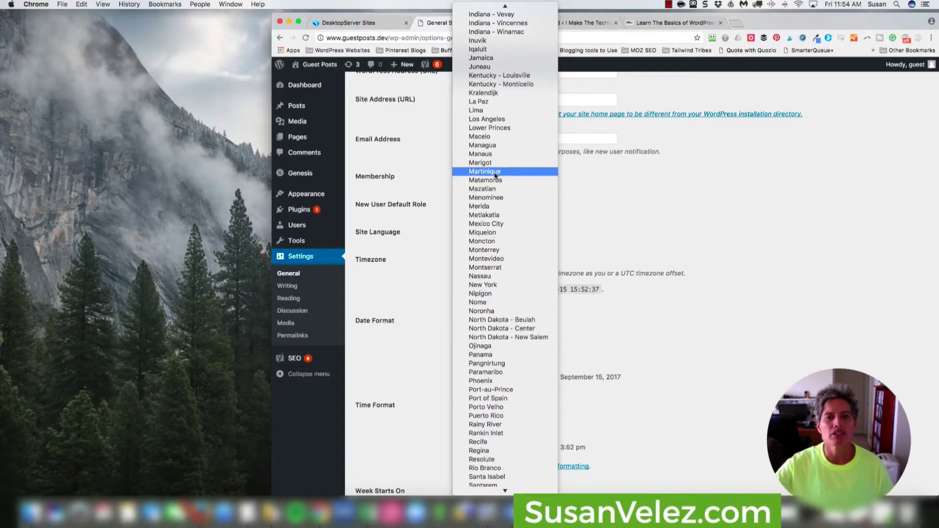
scroll(495, 176, up, 15)
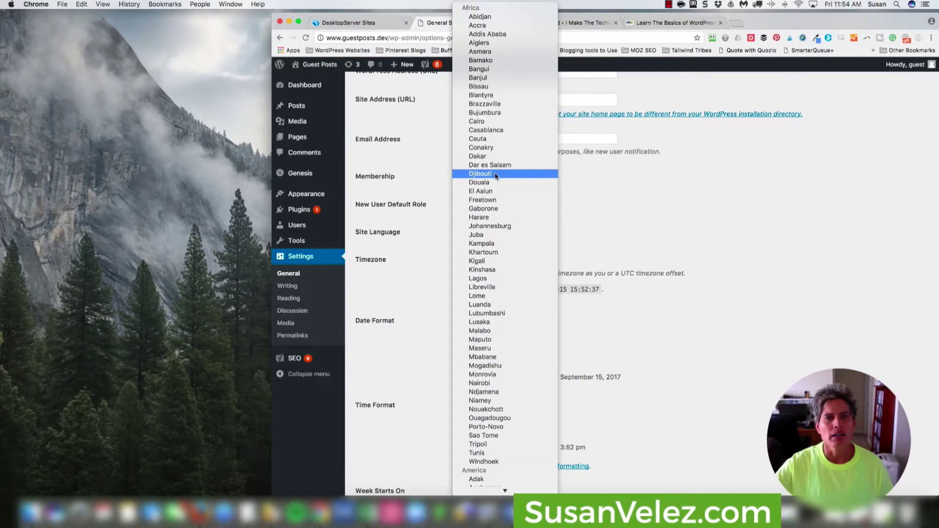
scroll(504, 215, down, 15)
scroll(505, 218, down, 20)
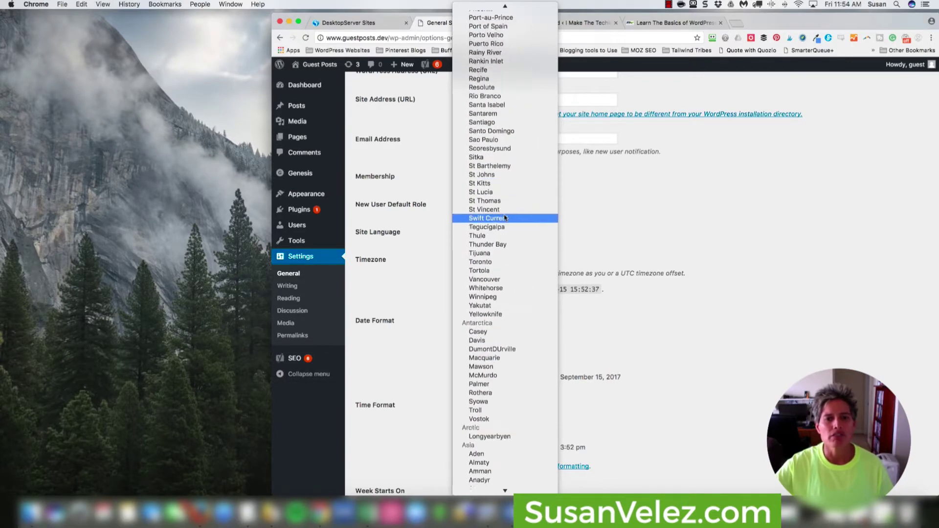
scroll(505, 217, down, 20)
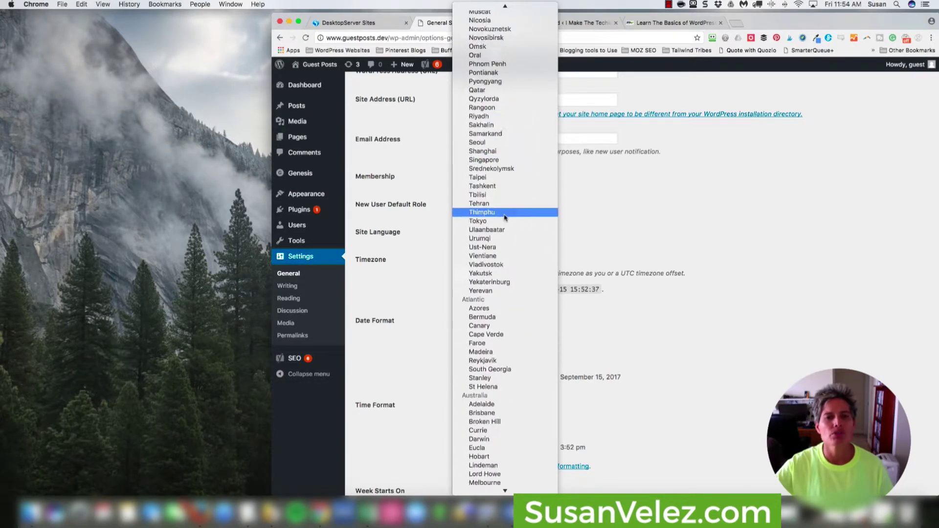
scroll(506, 218, down, 5)
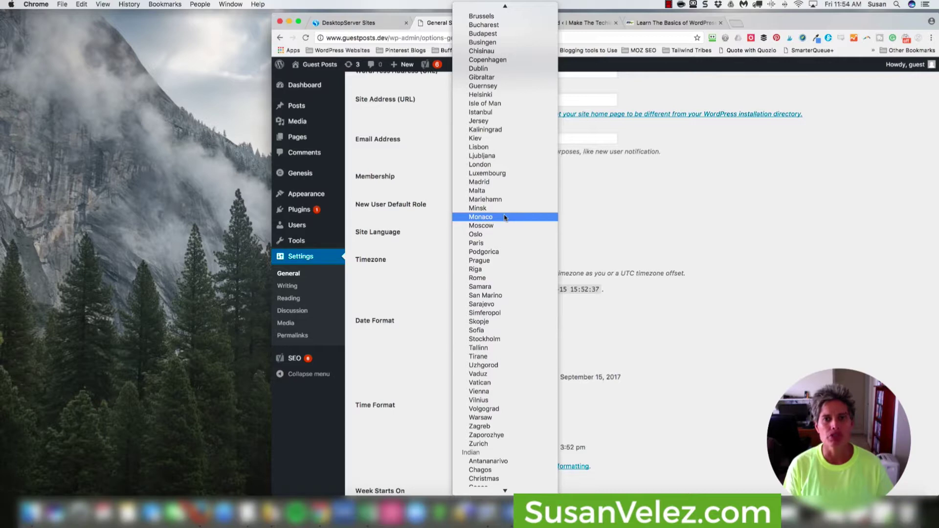
scroll(504, 215, up, 10)
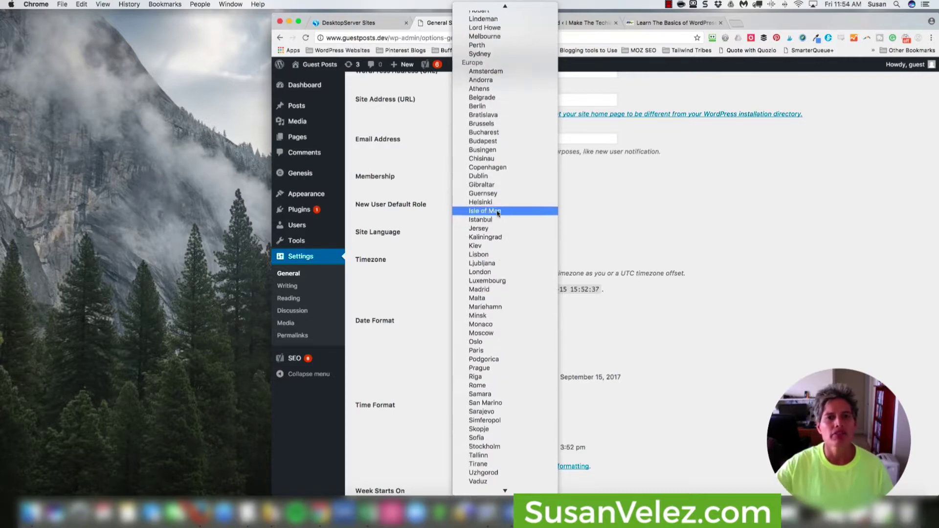
scroll(498, 214, up, 20)
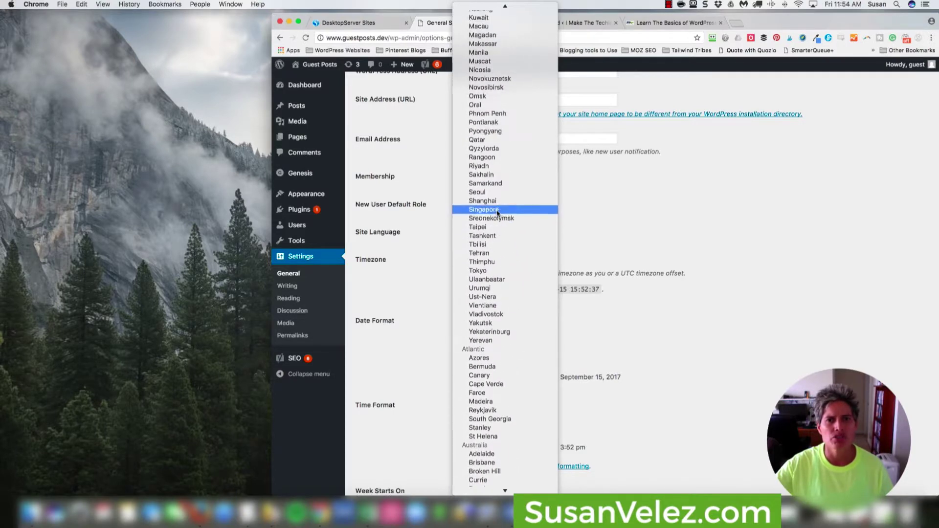
scroll(498, 213, up, 20)
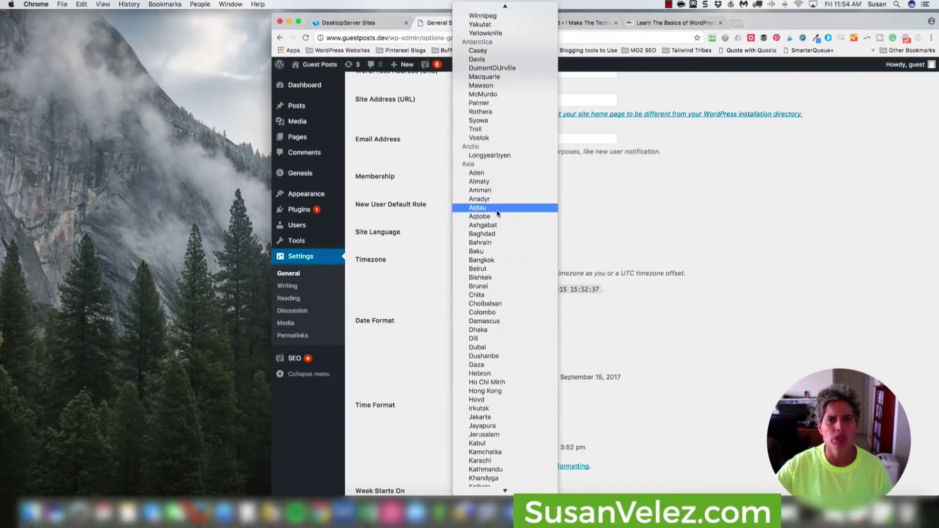
scroll(498, 213, down, 20)
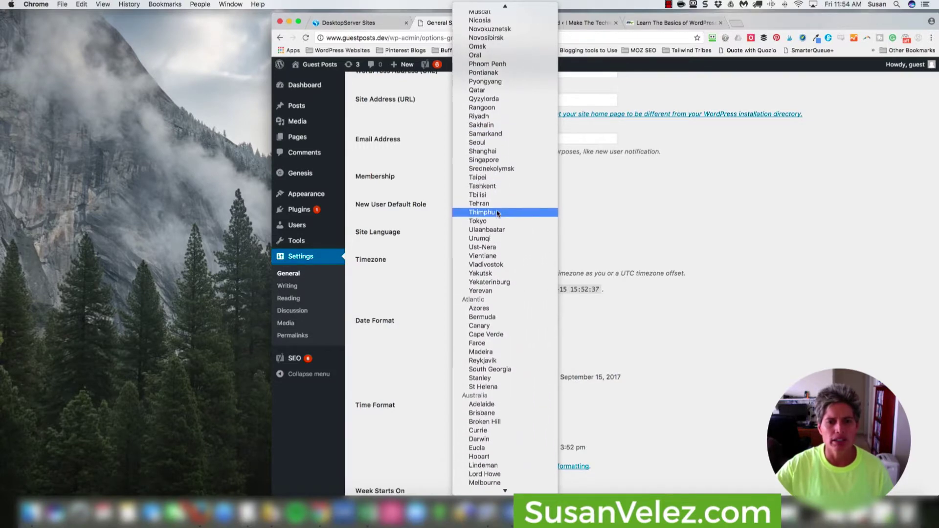
scroll(498, 213, down, 20)
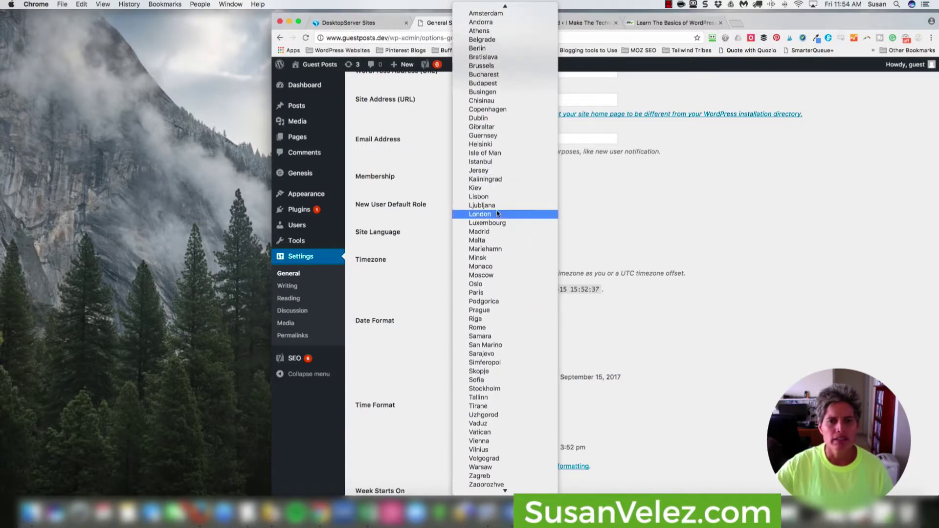
scroll(498, 214, down, 1)
scroll(497, 208, up, 2)
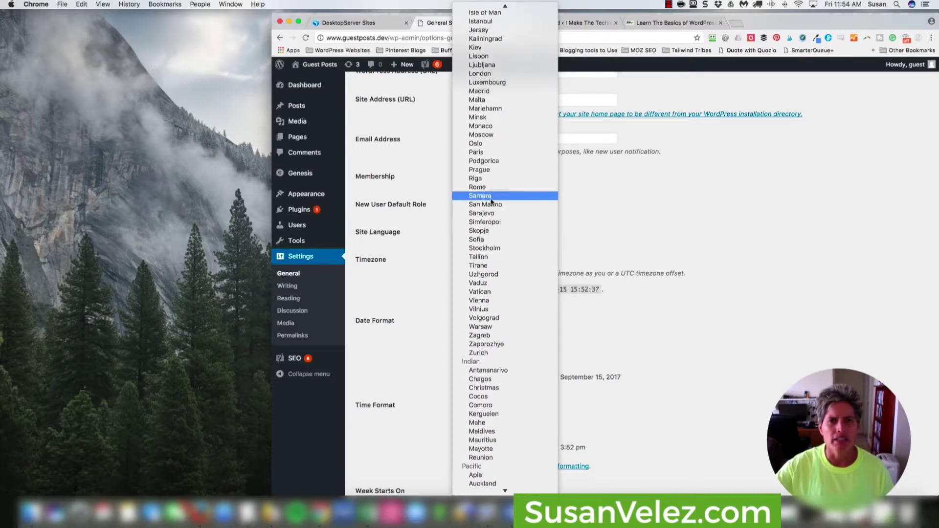
Step: Set the site's timezone to New York and save the general settings
scroll(489, 167, up, 15)
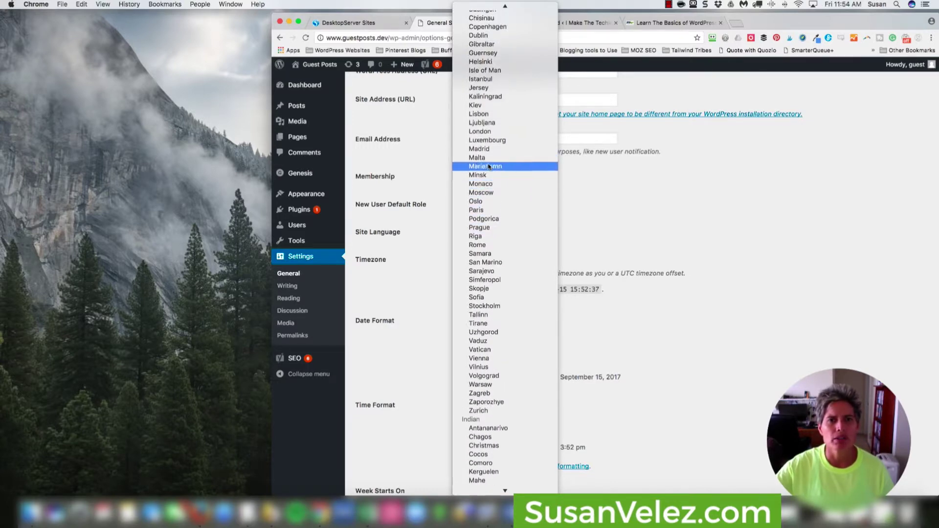
scroll(488, 167, up, 20)
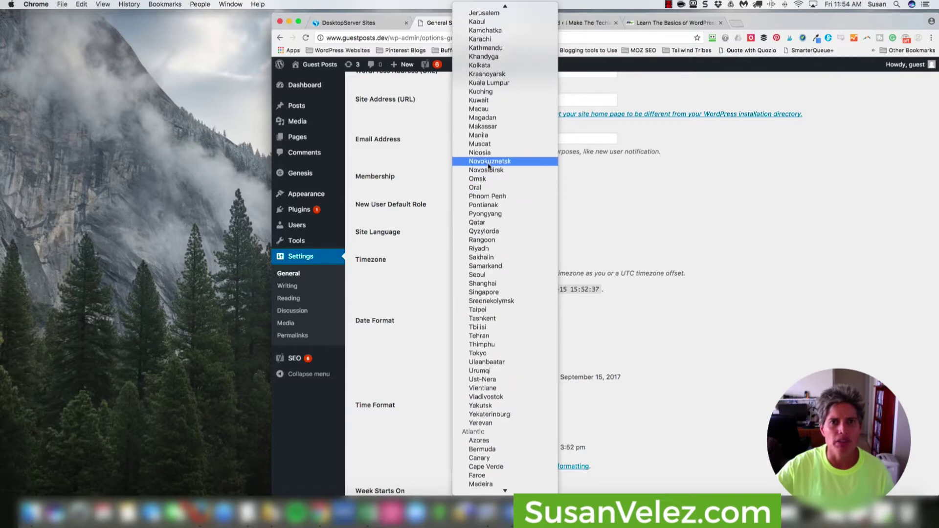
scroll(488, 167, up, 12)
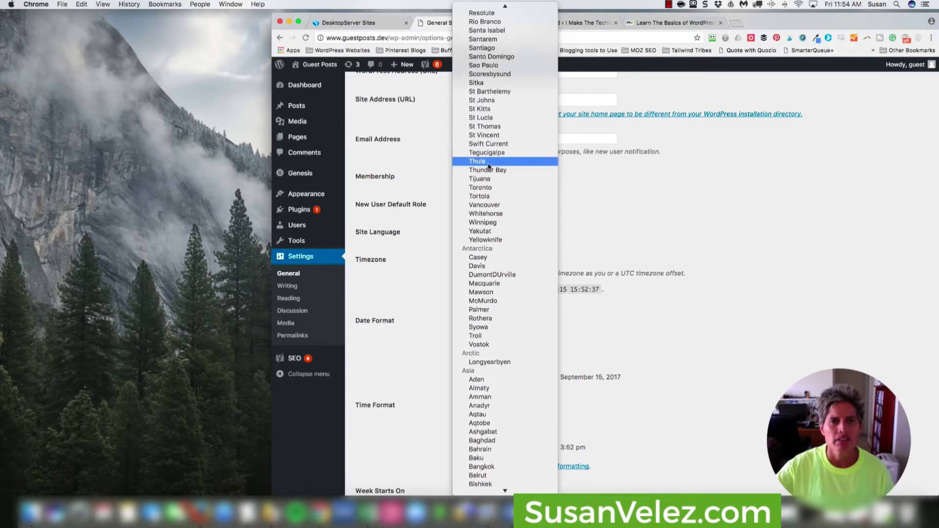
scroll(489, 167, up, 3)
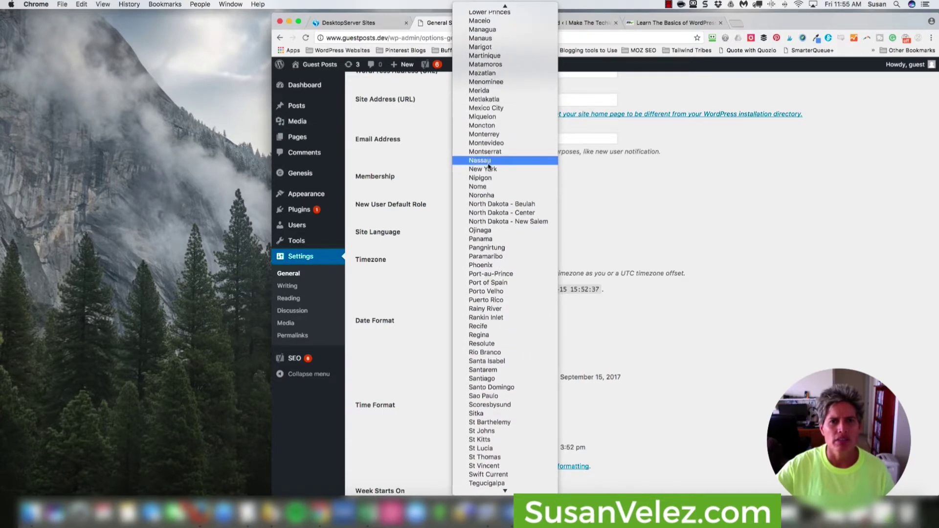
click(489, 169)
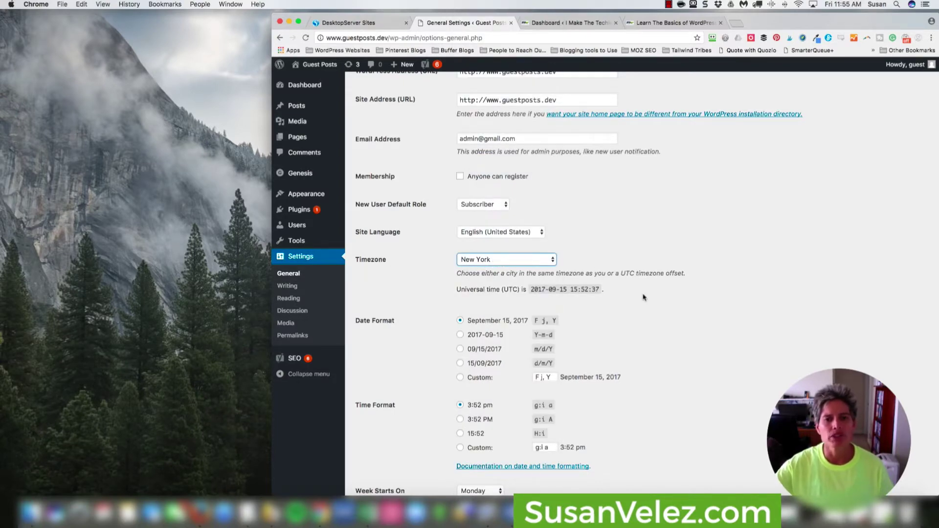
scroll(636, 298, down, 3)
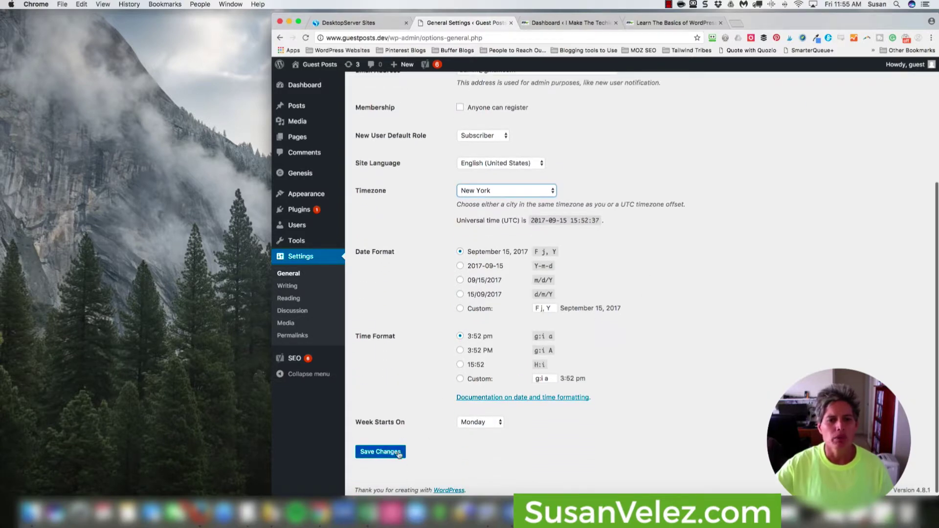
click(399, 453)
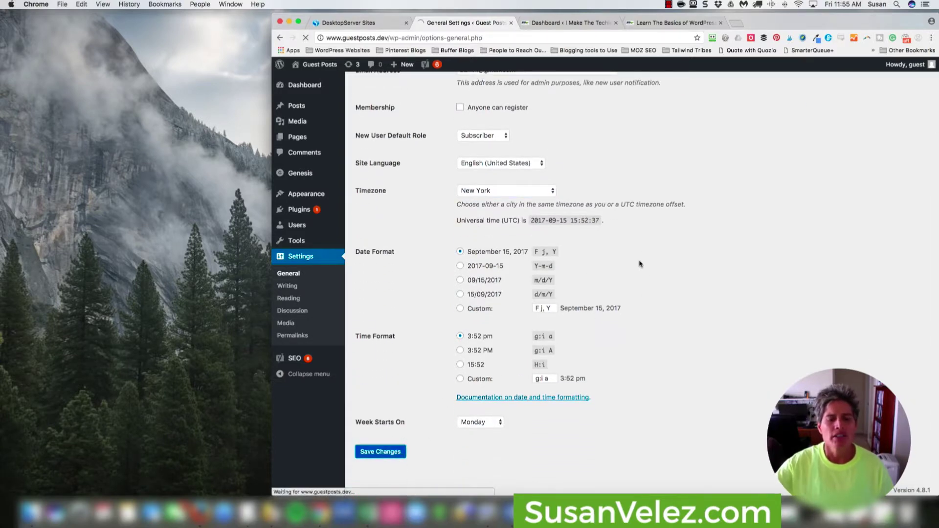
Step: Check the local time shown beneath the saved timezone against the actual time
scroll(639, 274, down, 5)
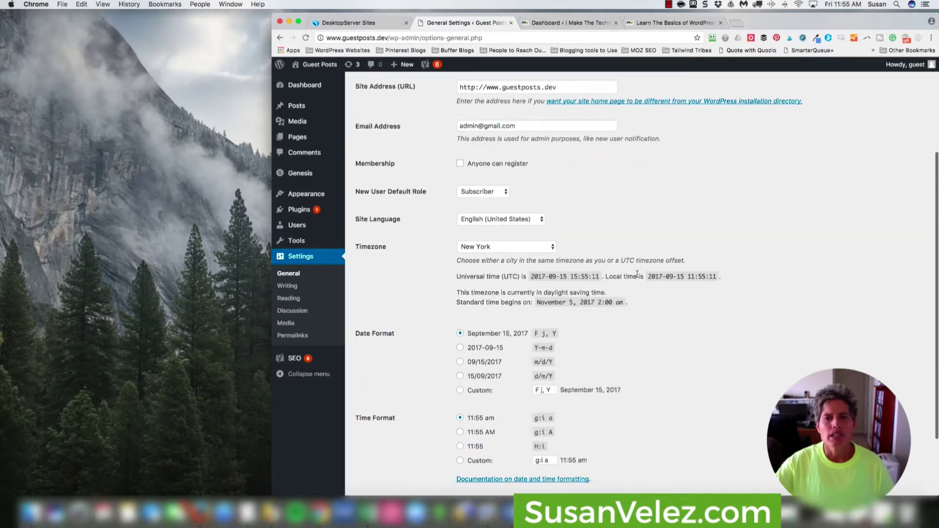
drag(605, 276, 718, 277)
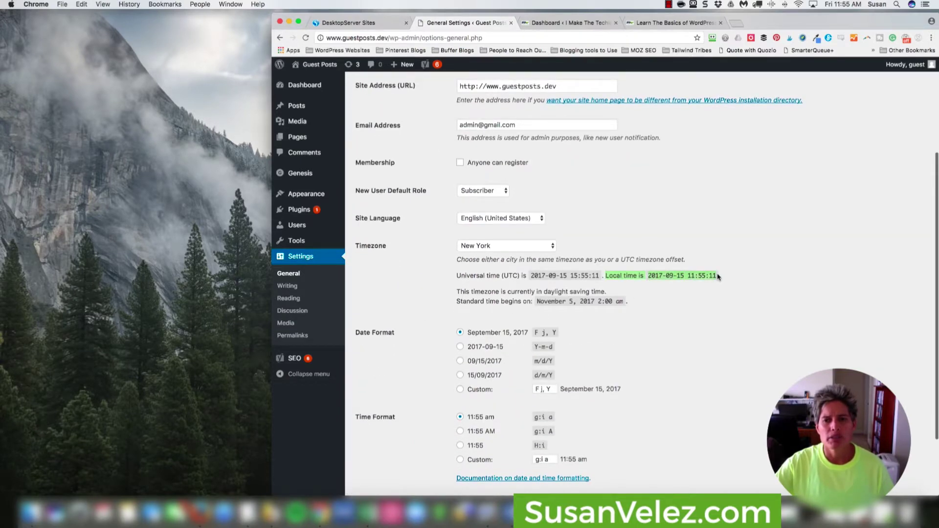
click(698, 294)
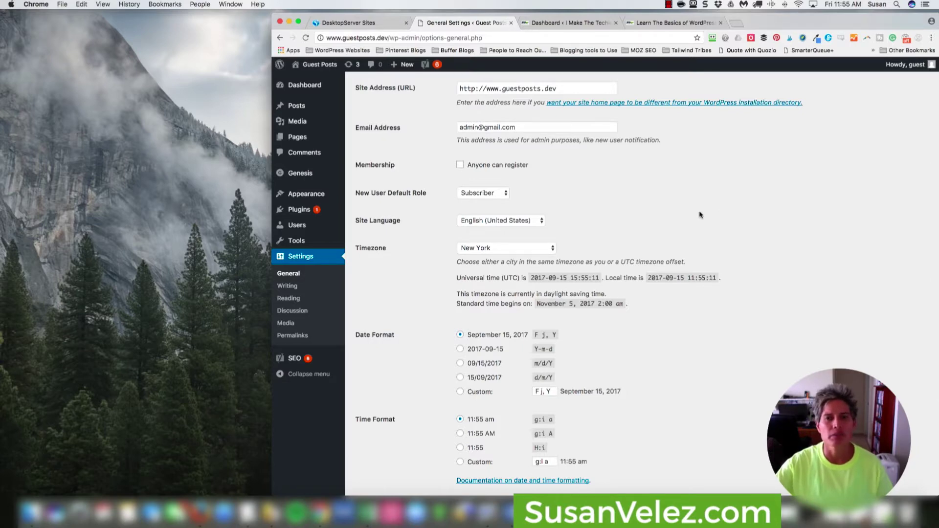
scroll(719, 258, down, 3)
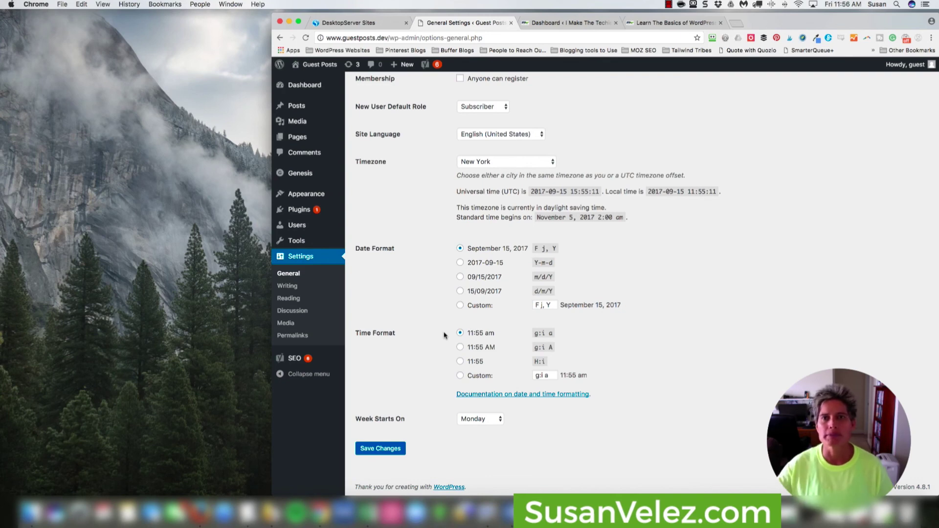
click(669, 5)
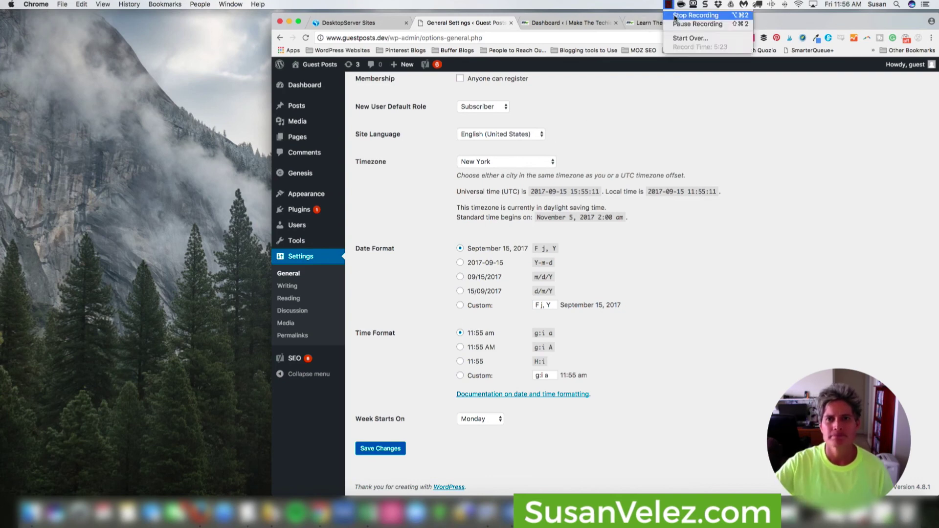